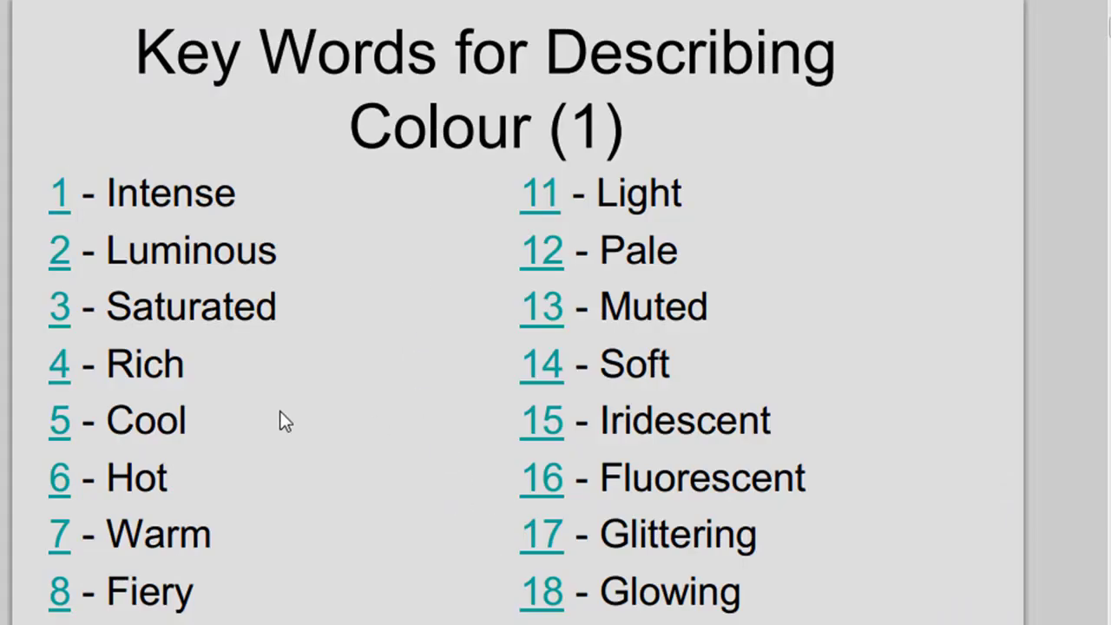
# Step: Page through word 4's definition, the Cool examples including Starry Night, and Hot, then return to the Key Words index
pyautogui.click(58, 372)
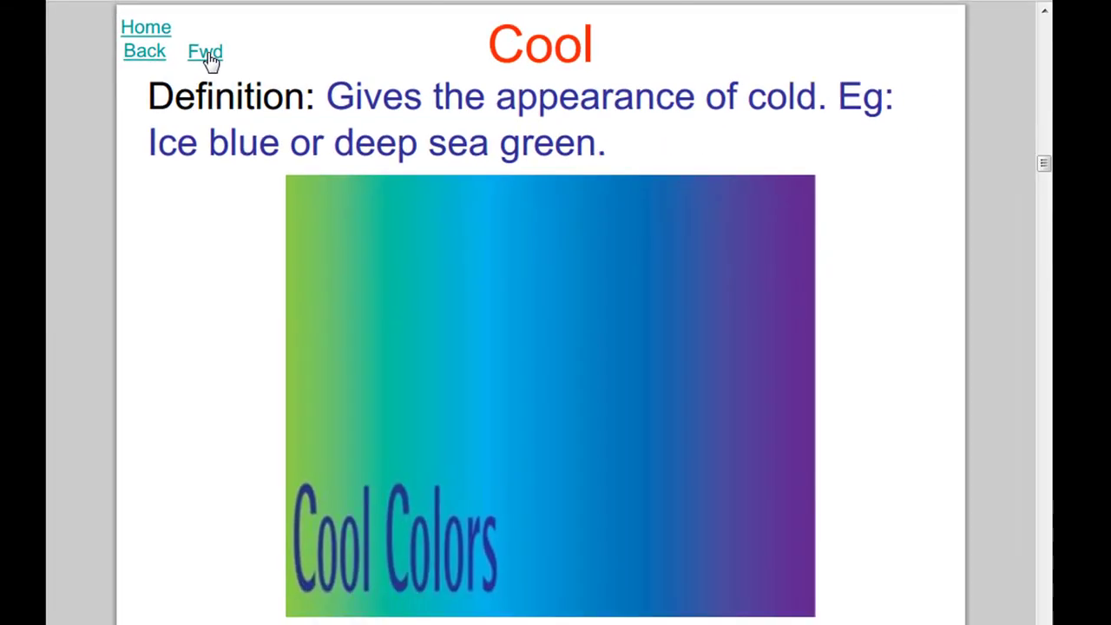
pyautogui.click(211, 60)
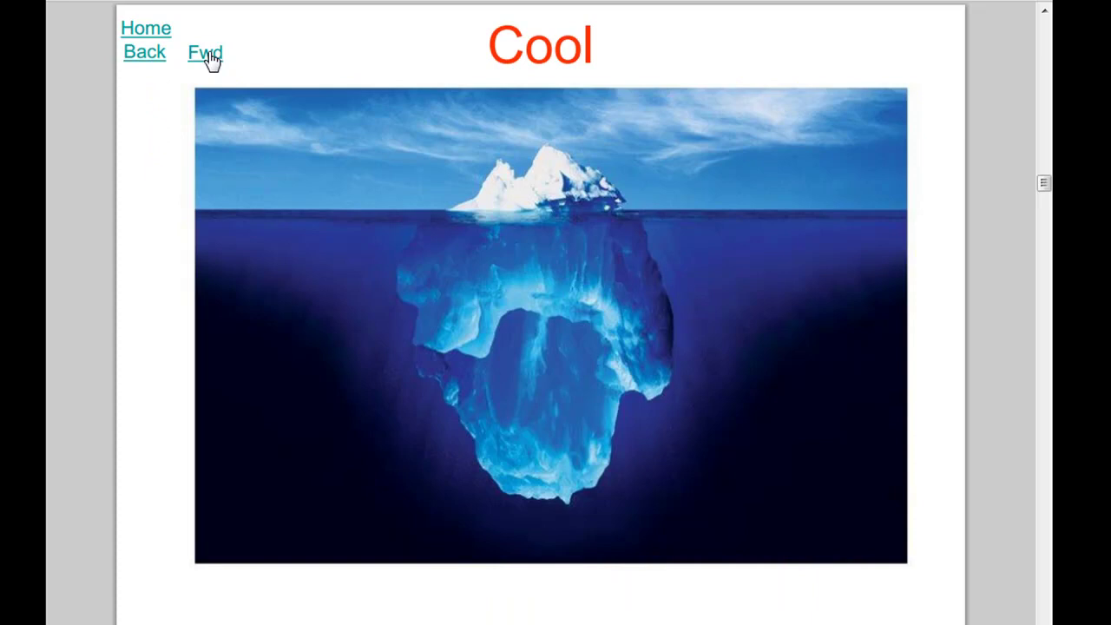
pyautogui.click(211, 60)
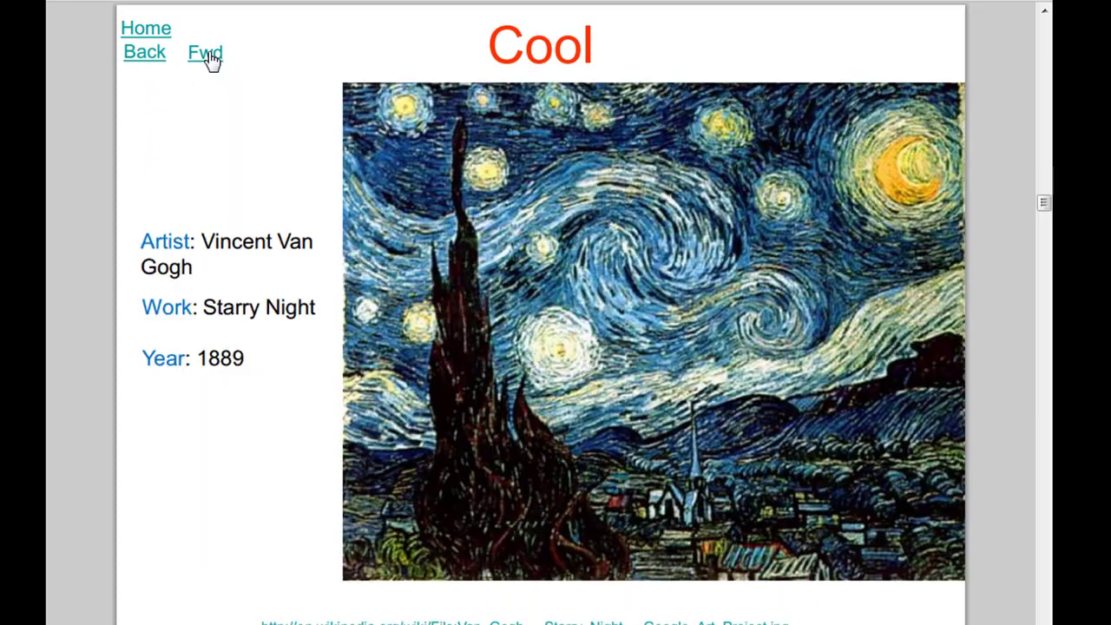
pyautogui.click(210, 58)
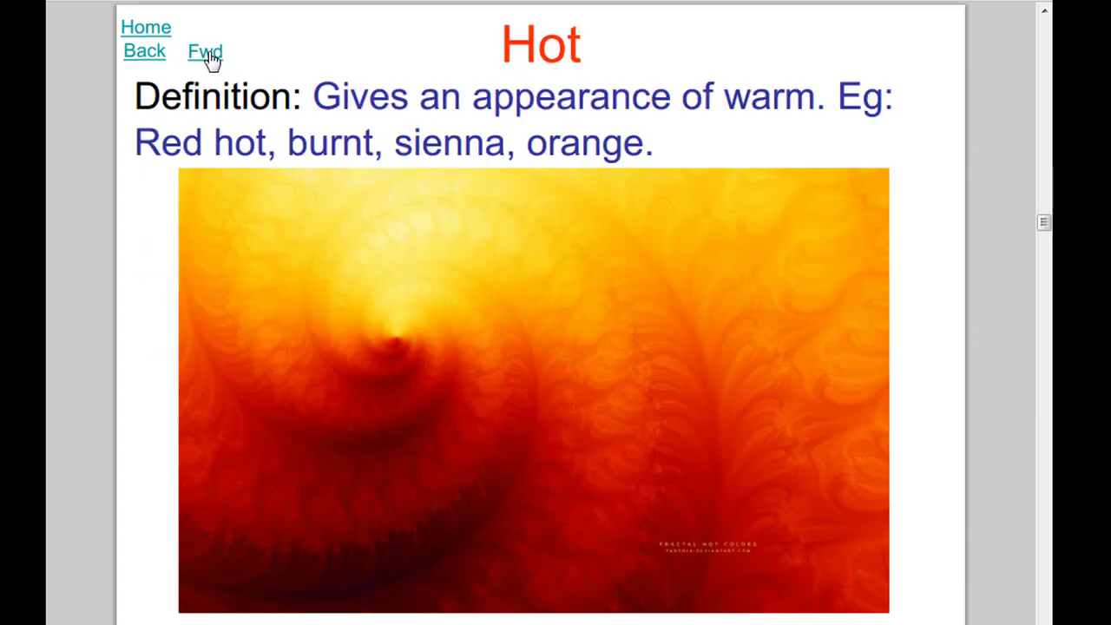
pyautogui.click(148, 33)
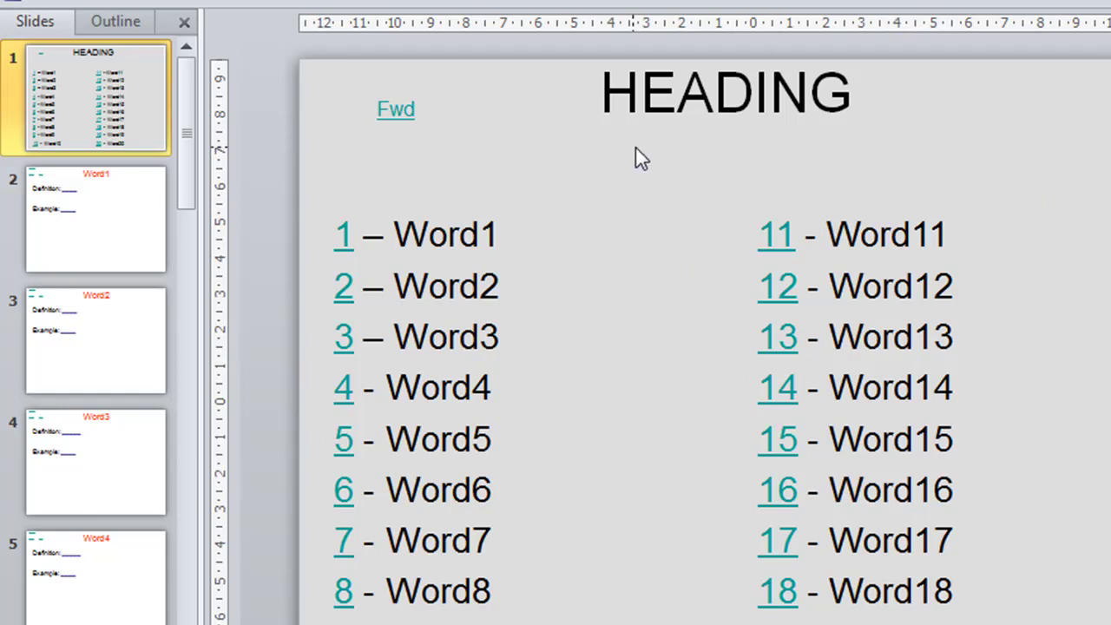
# Step: Replace the HEADING title on the index slide with 'Describing Colour'
pyautogui.click(685, 99)
pyautogui.doubleClick(695, 99)
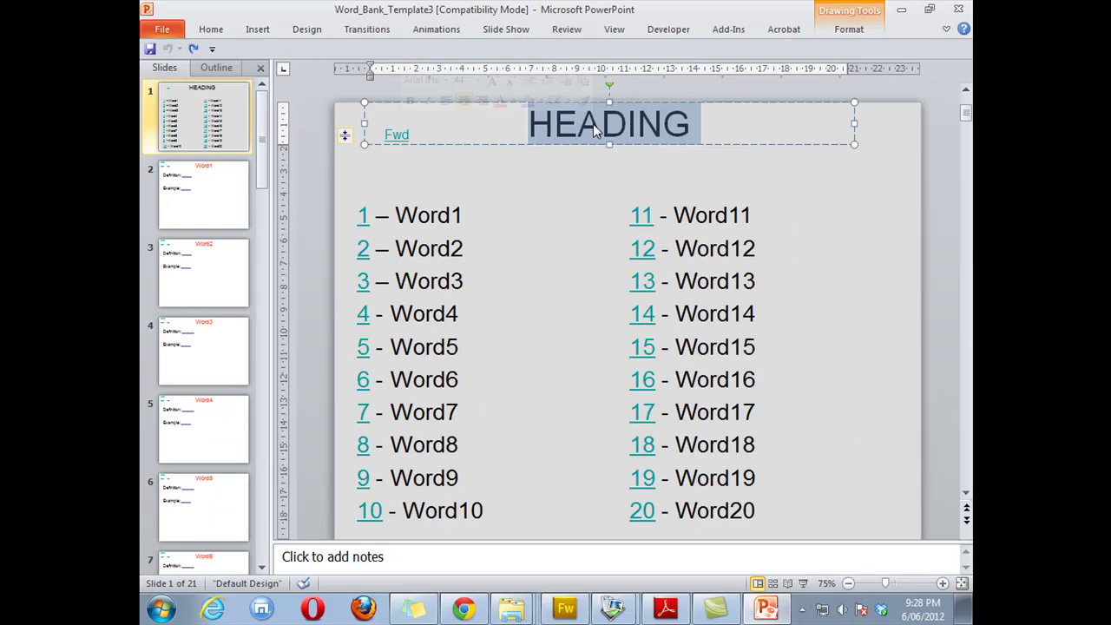
pyautogui.write('Describing Colour')
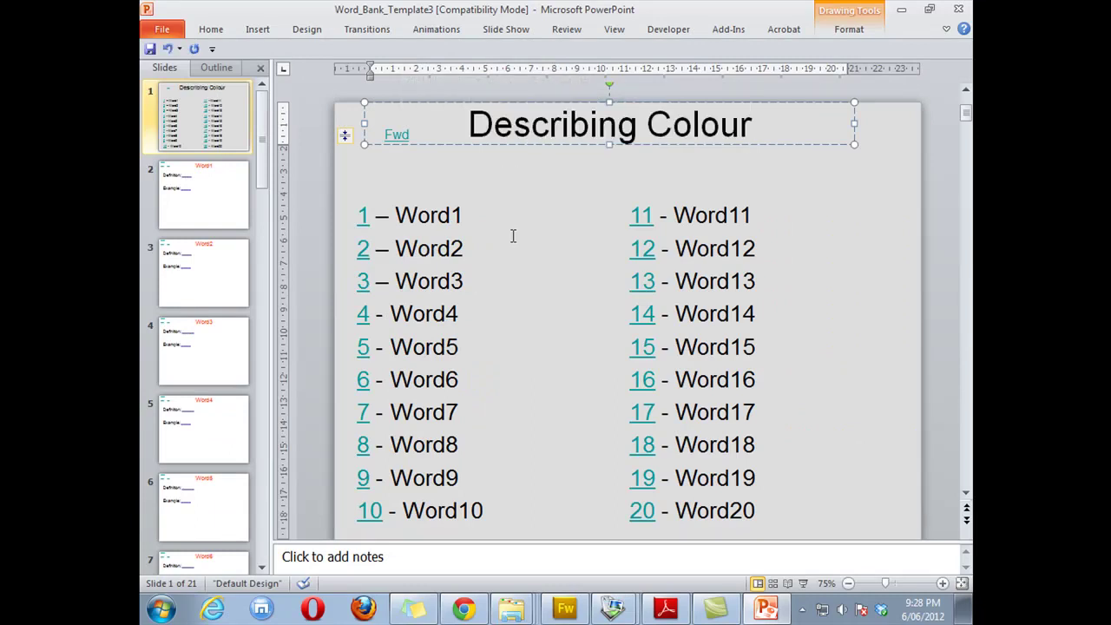
# Step: Rename list entry Word1 to 'Intense', select linked numerals 1 and 2, and view slide 2
pyautogui.doubleClick(428, 216)
pyautogui.write('Intense')
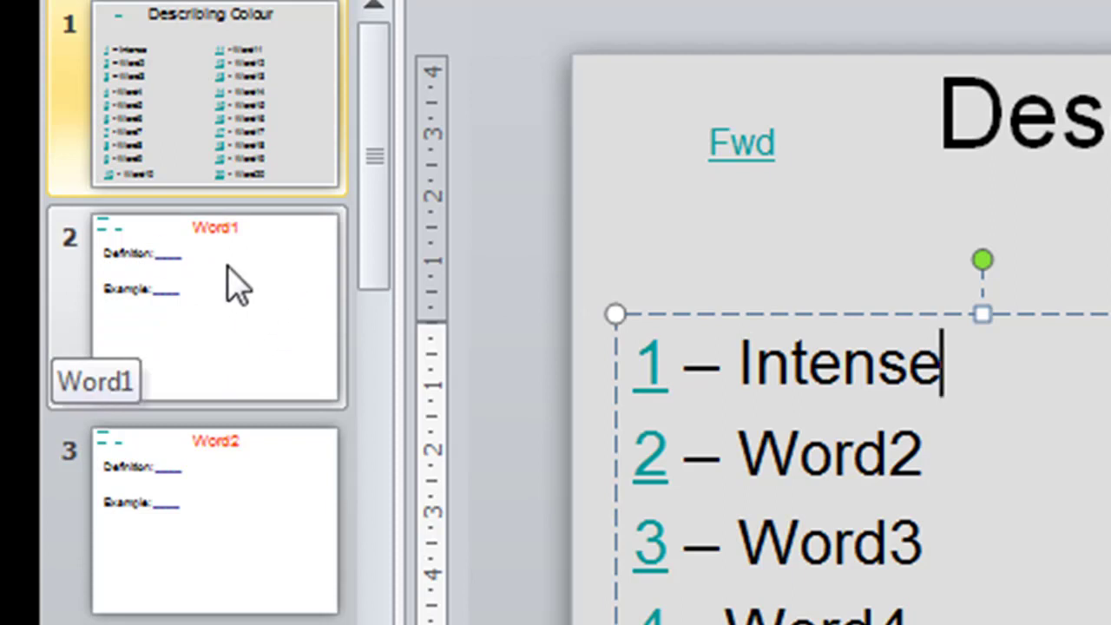
pyautogui.moveTo(670, 365); pyautogui.dragTo(615, 361)
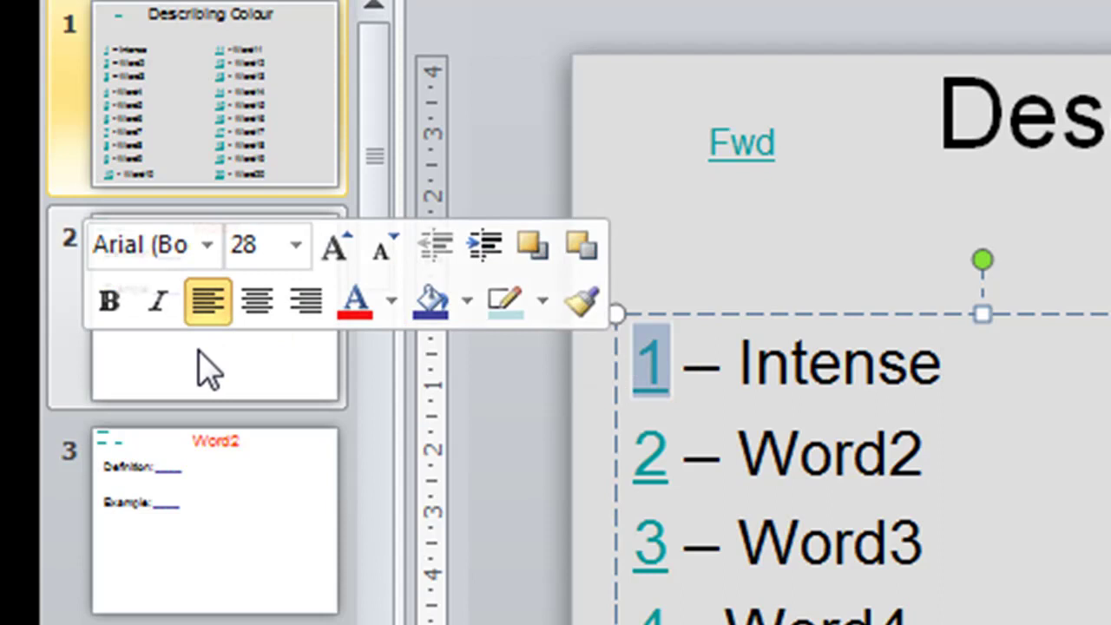
pyautogui.moveTo(686, 453); pyautogui.dragTo(607, 436)
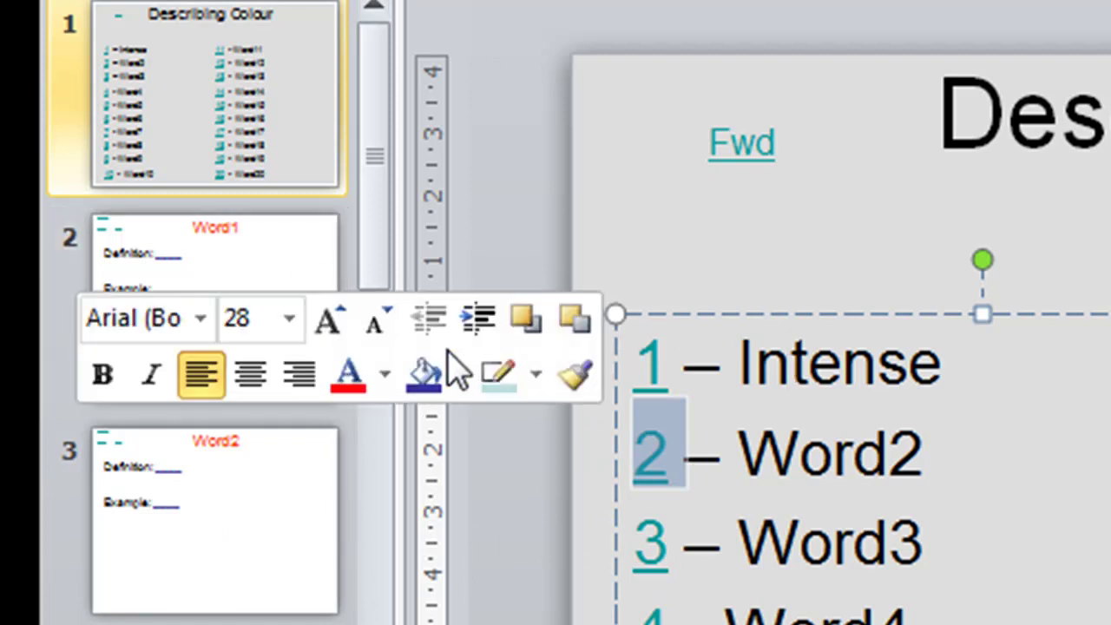
pyautogui.click(292, 288)
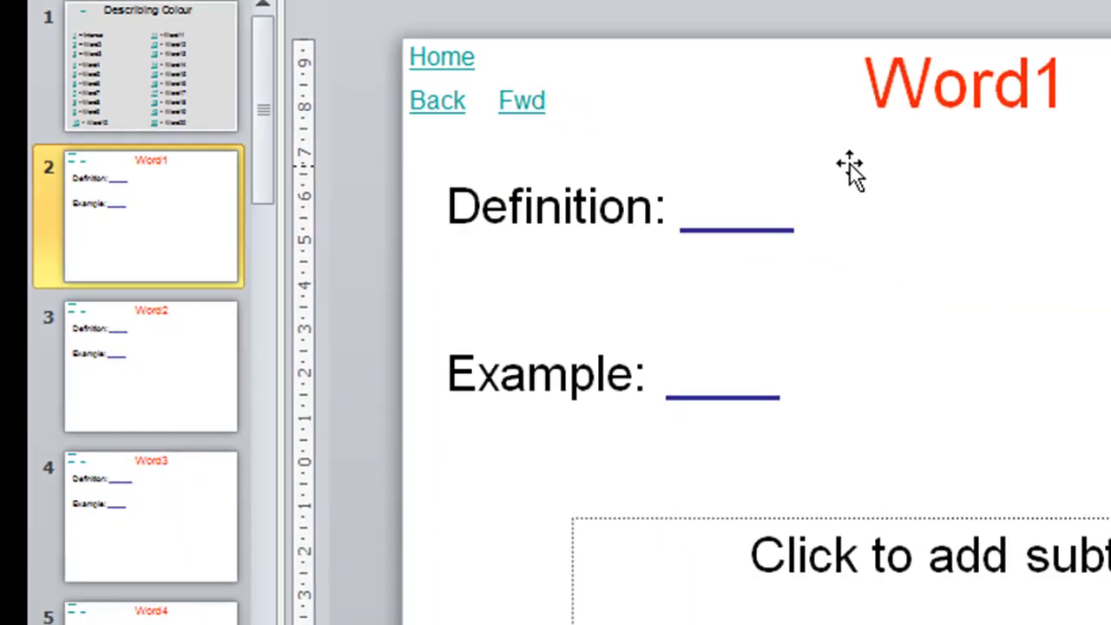
# Step: Title slide 2 'Intense' and give it the definition 'Very strong colour'
pyautogui.click(915, 91)
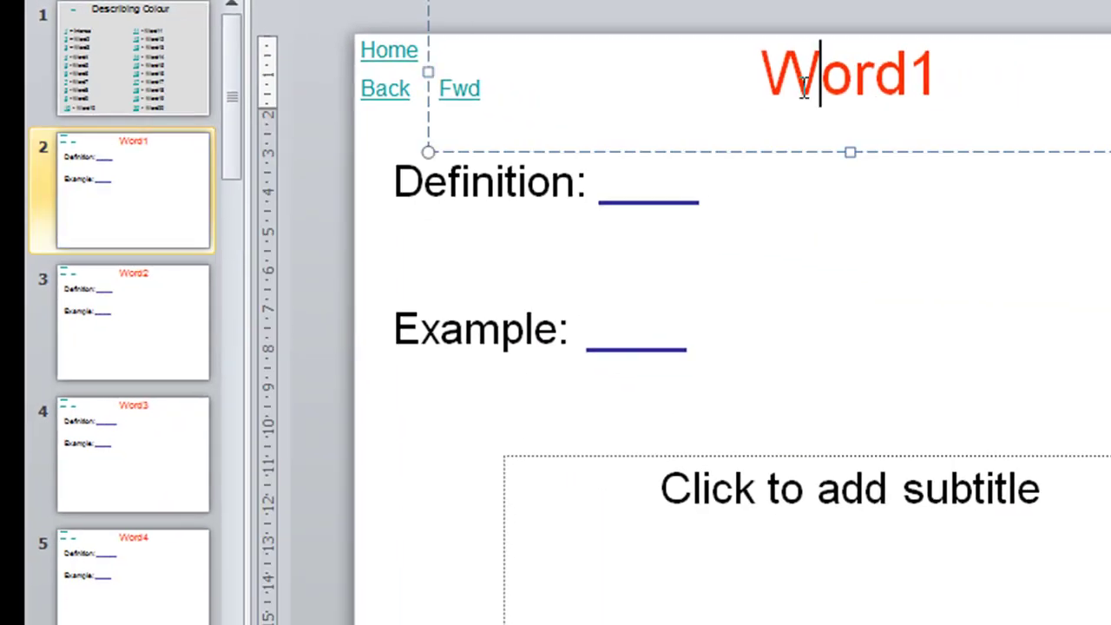
pyautogui.doubleClick(911, 98)
pyautogui.write('Intense')
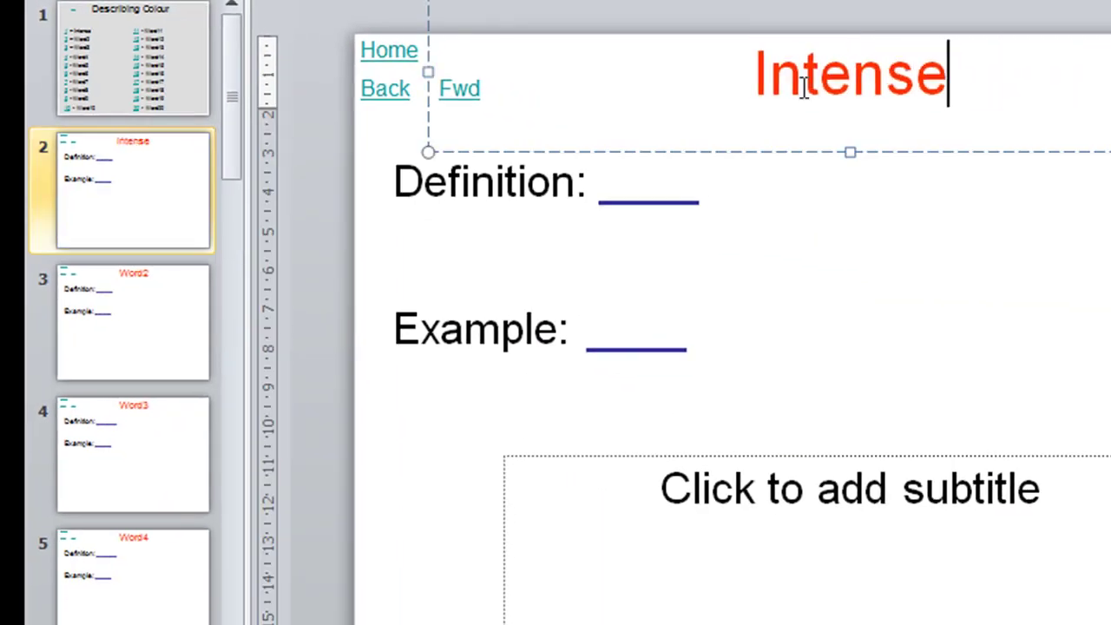
pyautogui.doubleClick(623, 188)
pyautogui.write('Very strong colour')
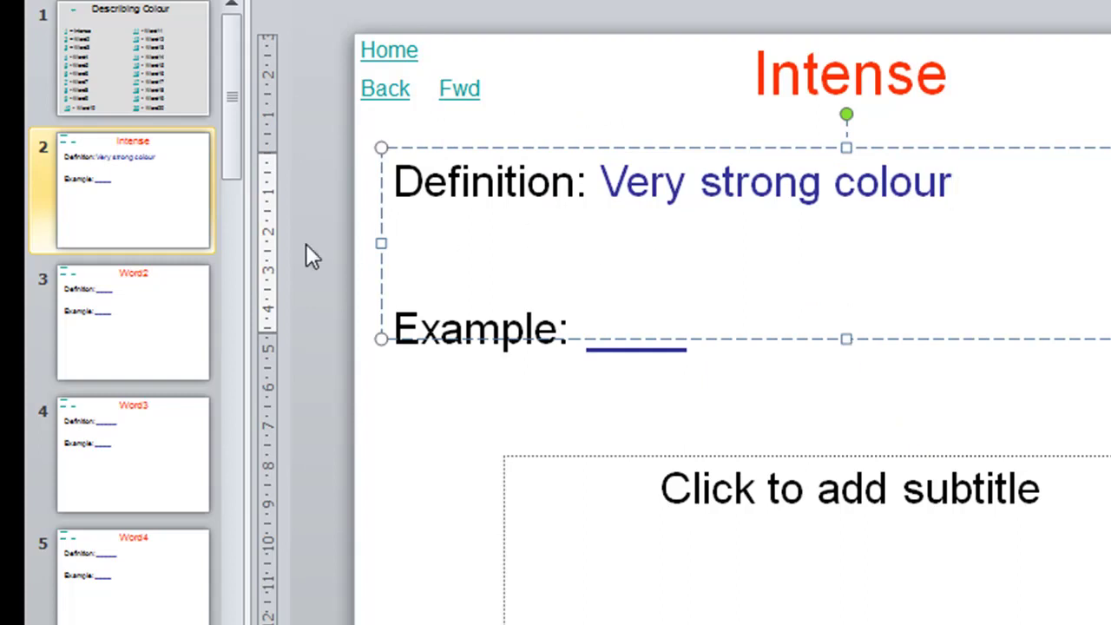
# Step: Go back to the Describing Colour index slide
pyautogui.click(146, 85)
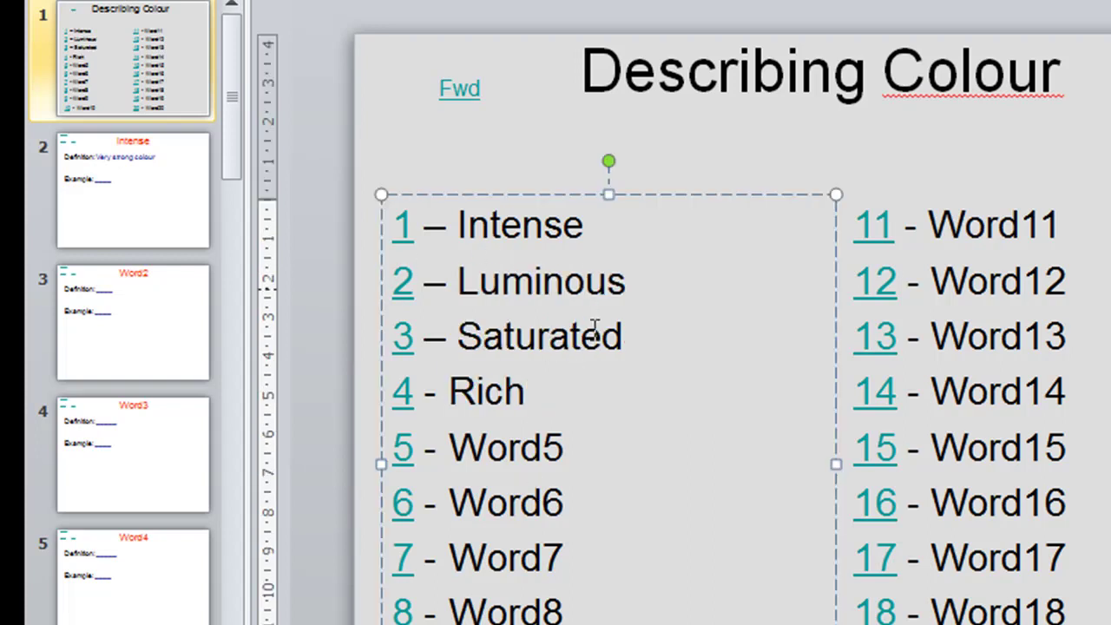
# Step: Retitle the Word2 slide as Luminous and delete its Example text box
pyautogui.click(146, 305)
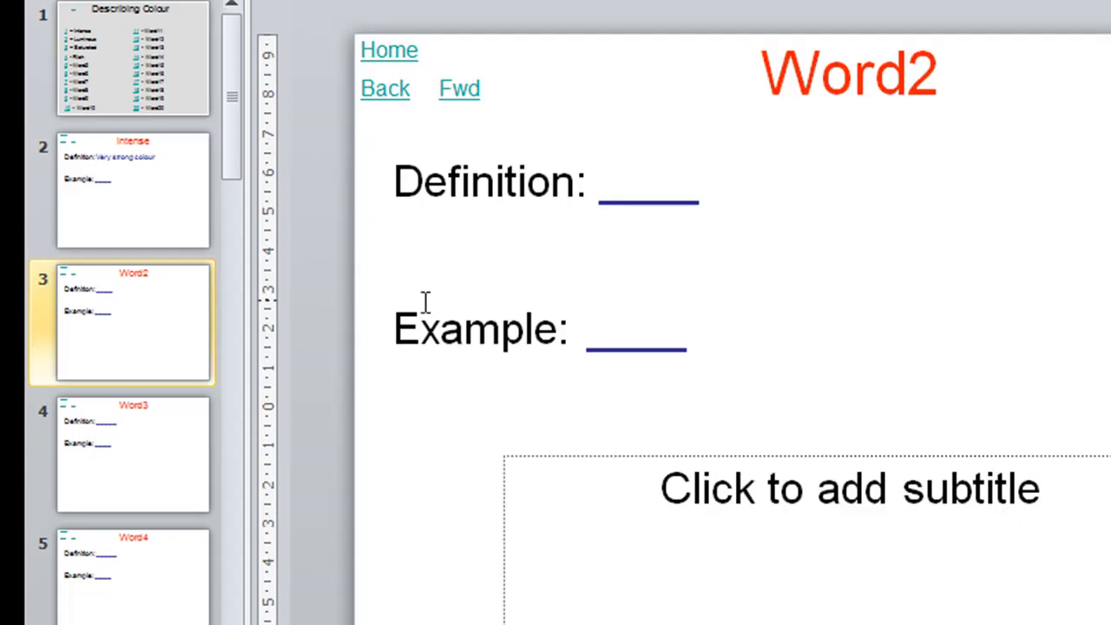
pyautogui.doubleClick(801, 87)
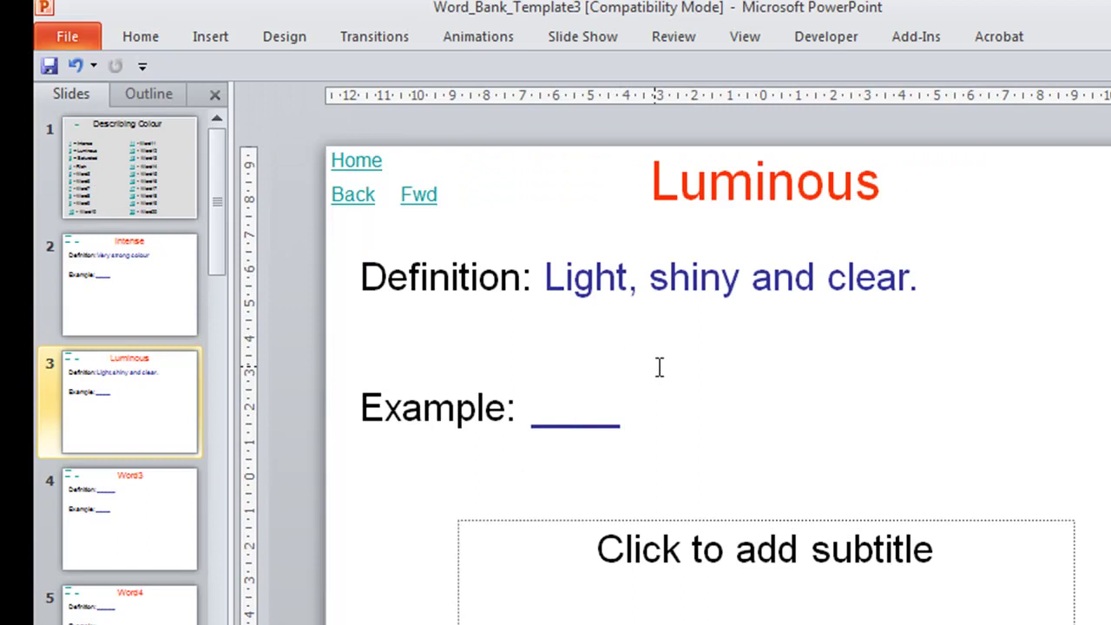
pyautogui.click(418, 415)
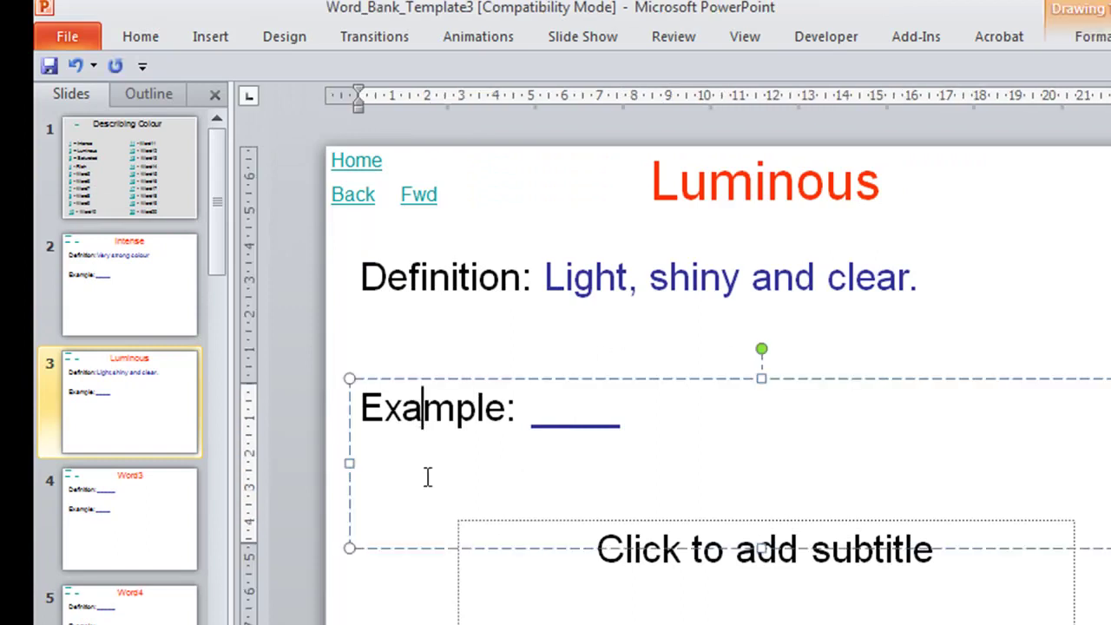
pyautogui.click(424, 548)
pyautogui.press('Delete')
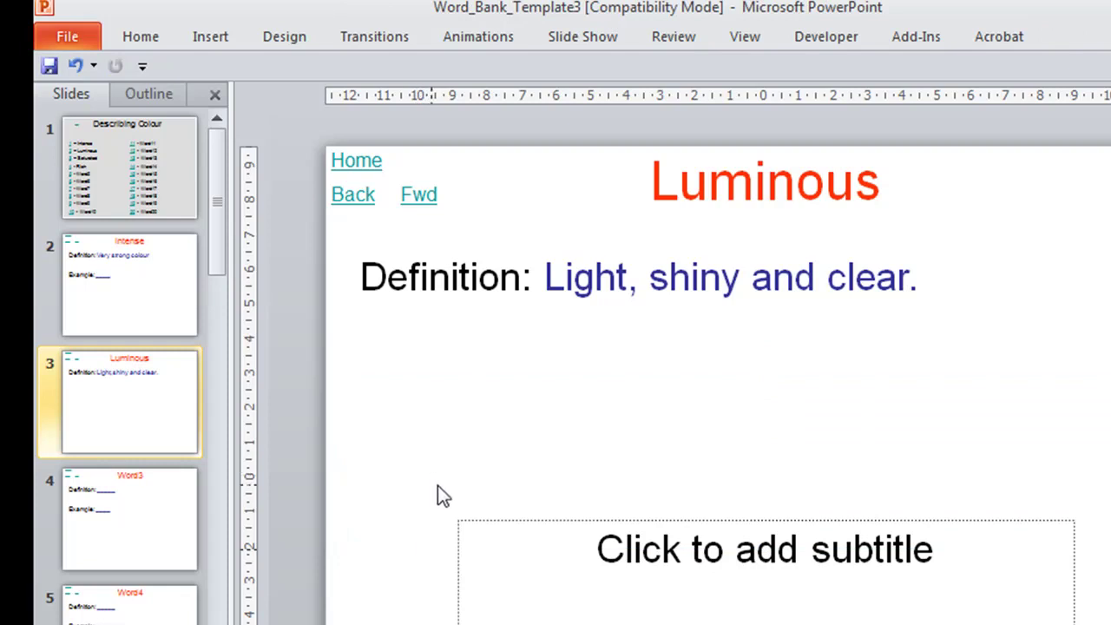
# Step: Return to the Describing Colour list slide
pyautogui.click(105, 193)
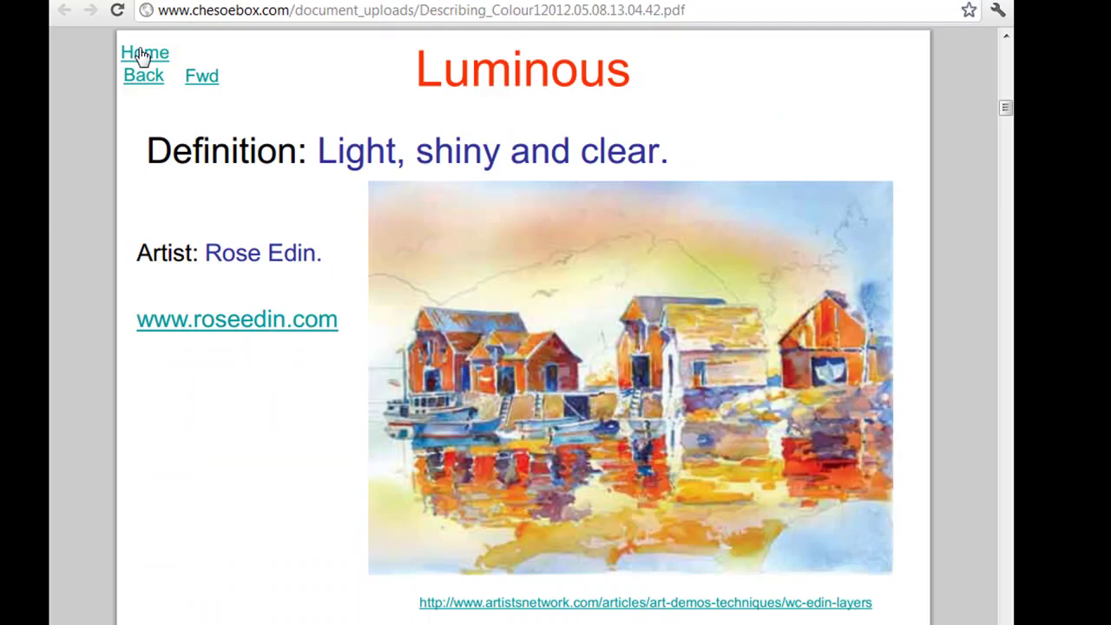
# Step: Page through the Luminous example, Saturated, Rich and Cool pages, then return to the Key Words index
pyautogui.click(208, 78)
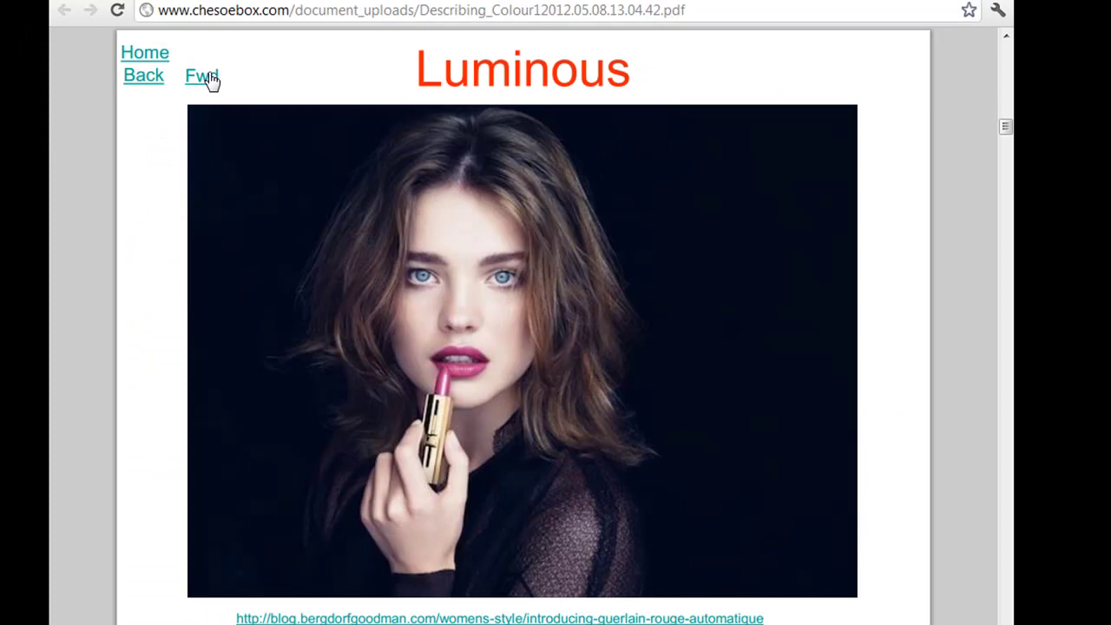
pyautogui.click(205, 77)
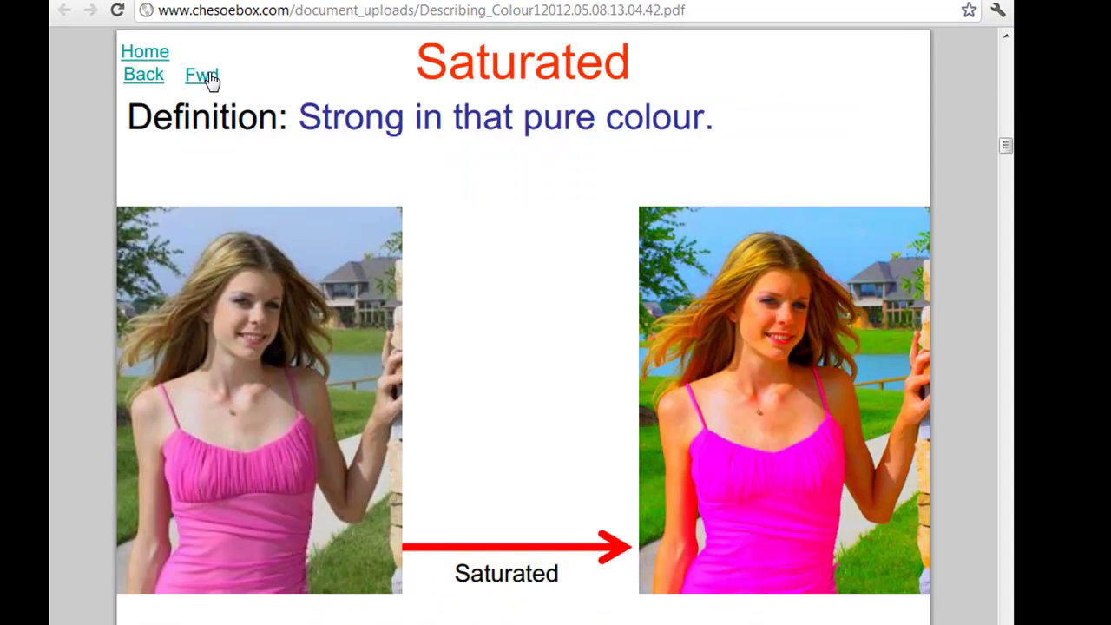
pyautogui.click(208, 78)
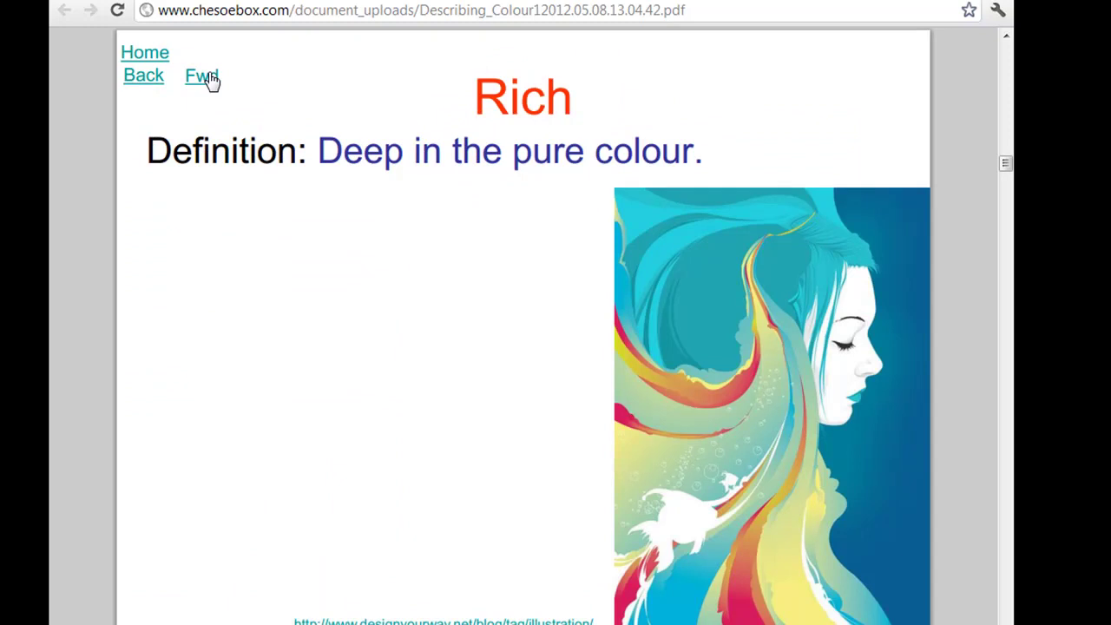
pyautogui.click(209, 78)
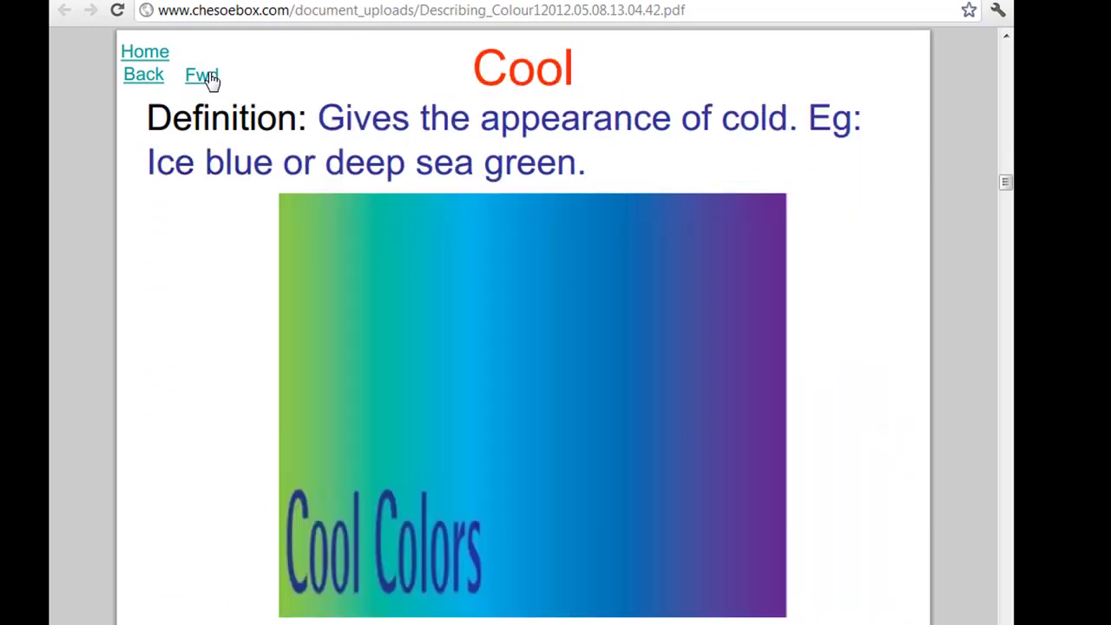
pyautogui.click(148, 56)
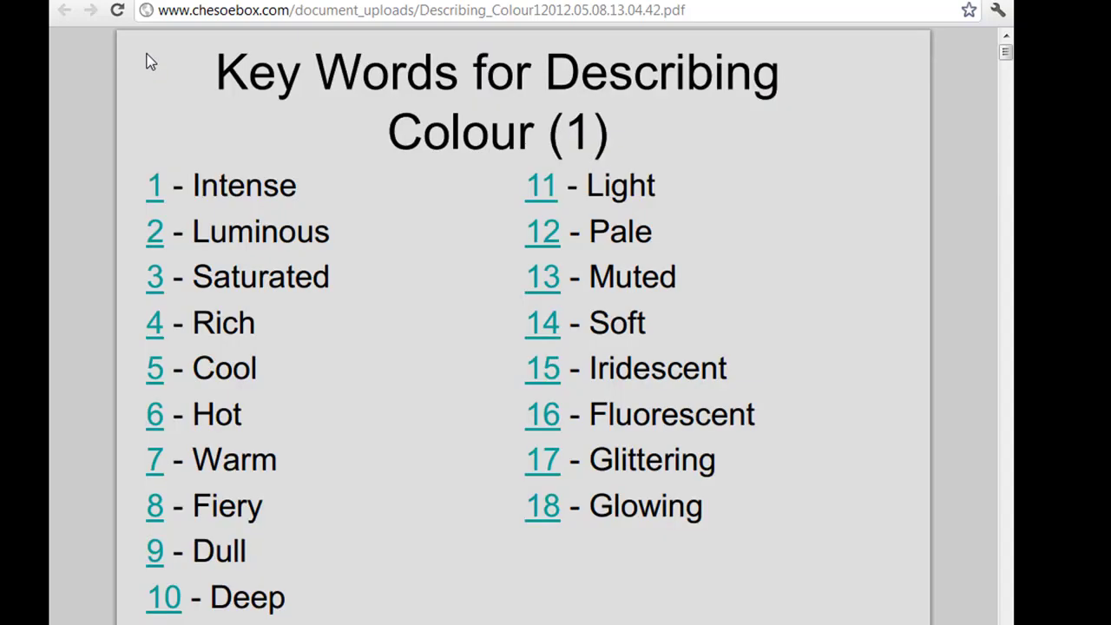